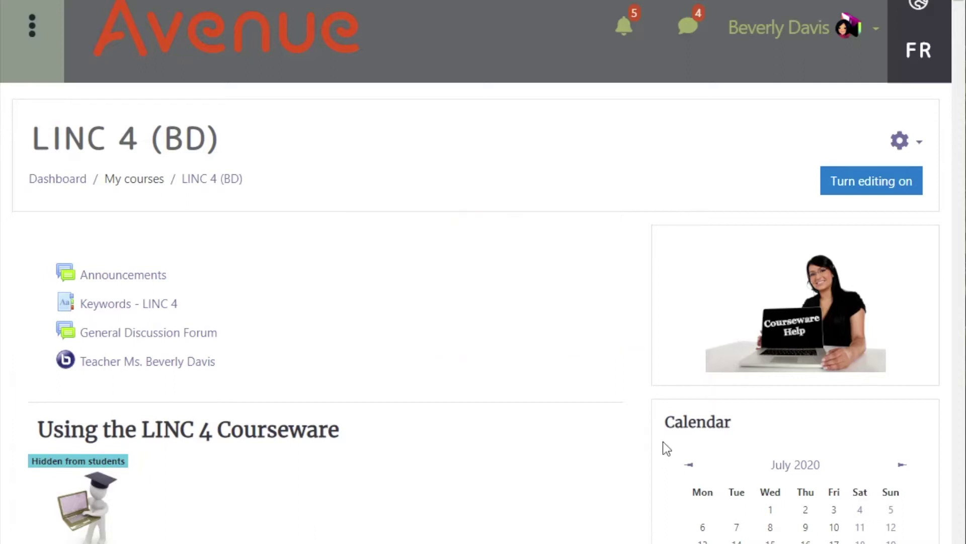
Open the July 2020 LINC 4 (BD) course calendar from the Calendar block.
left_click(798, 471)
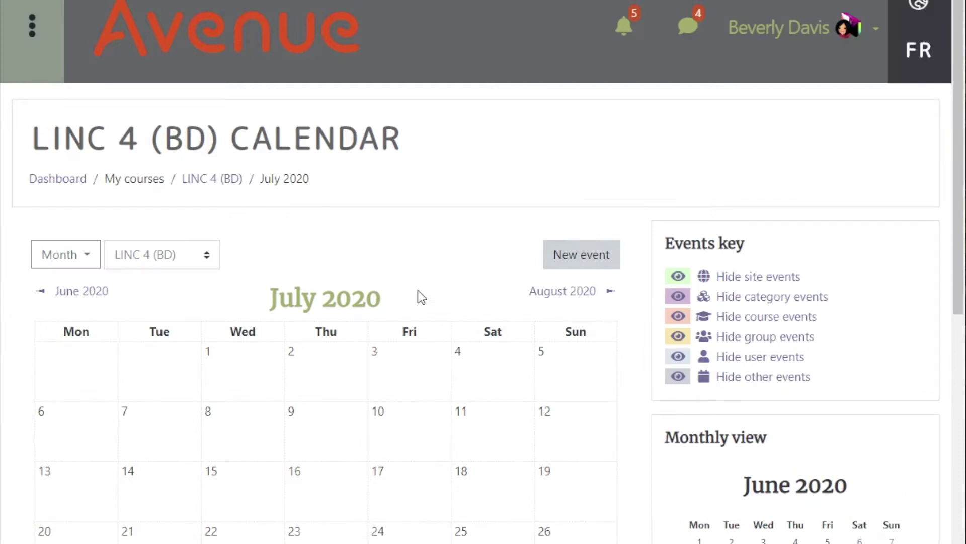
Start a new event and expand it to show description, location and duration fields.
left_click(580, 262)
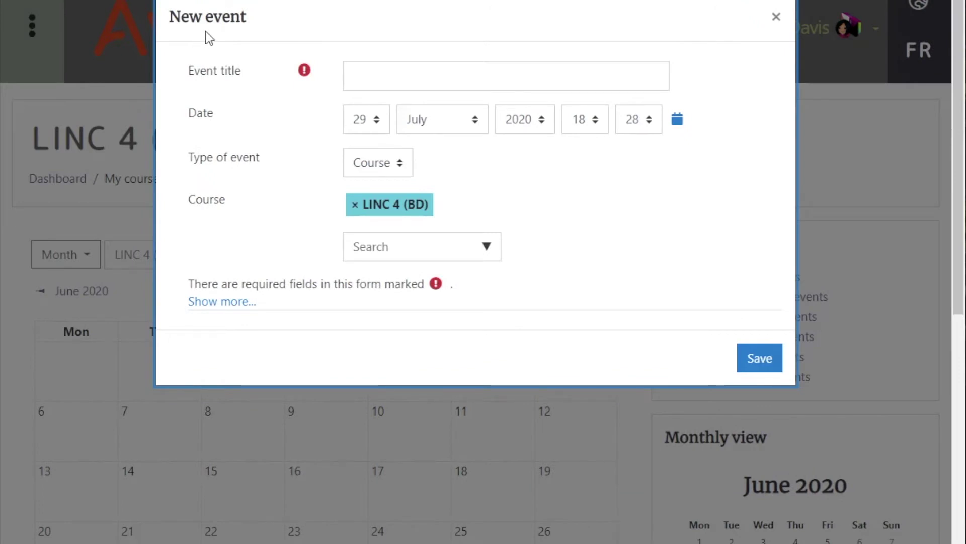
left_click(206, 302)
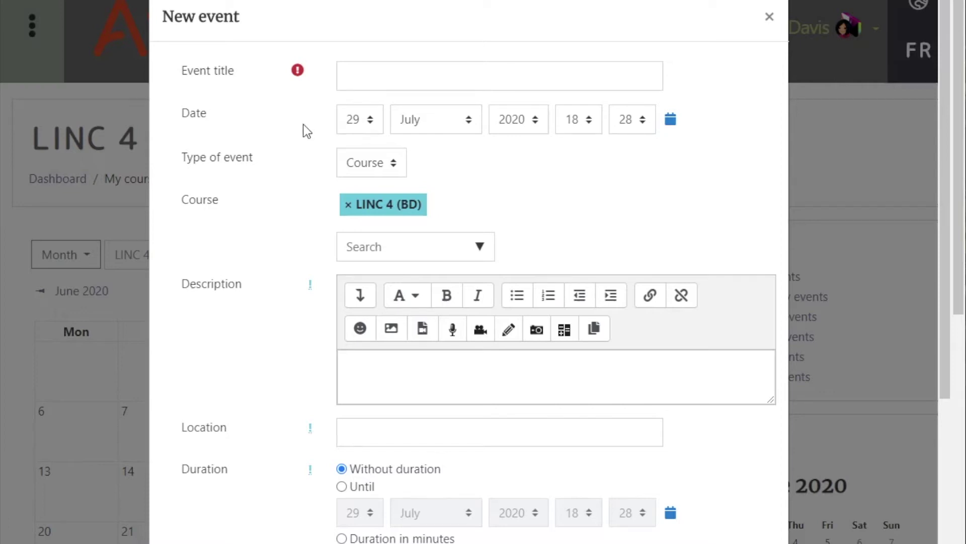
Title the event 'Potluck' and date it 30 July 2020.
left_click(354, 76)
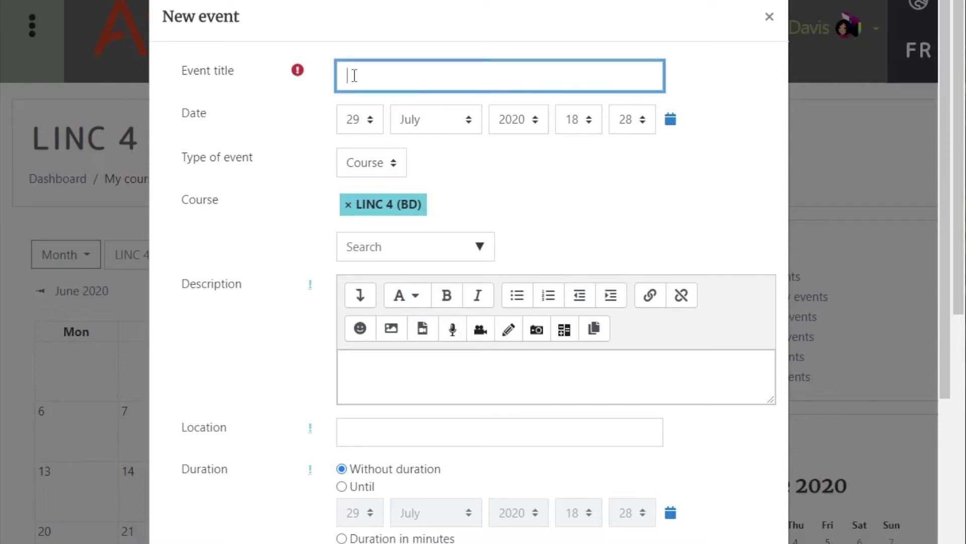
type("P")
type("otluck")
left_click(672, 121)
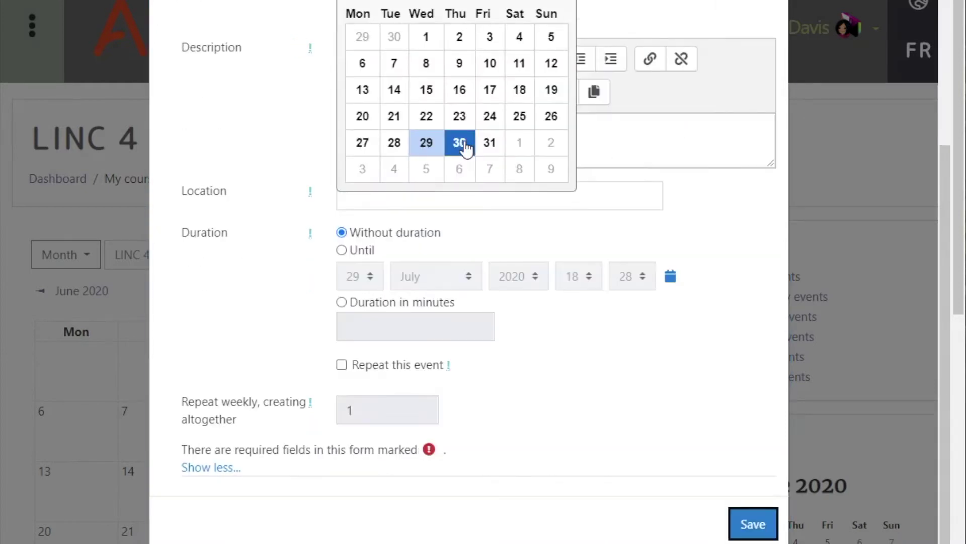
left_click(460, 143)
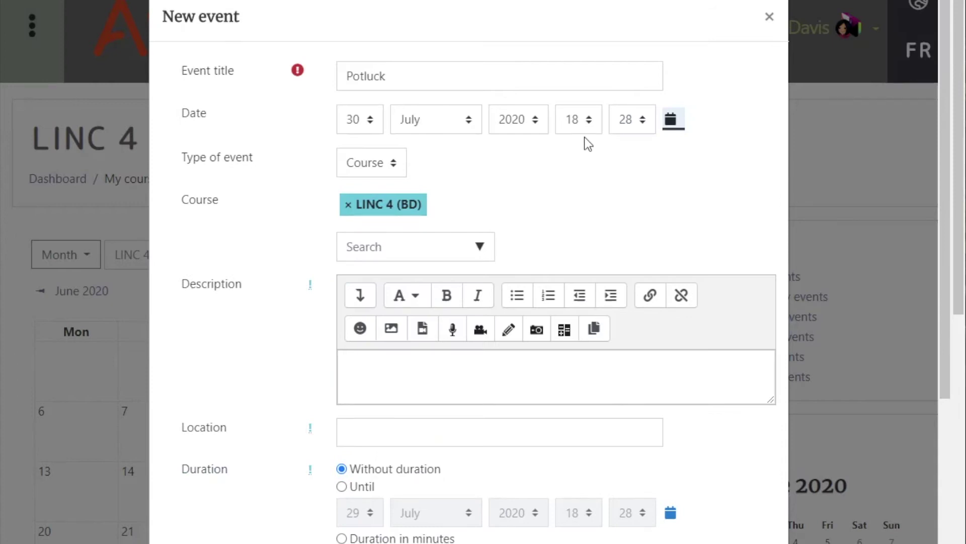
Set the Potluck event's start time to 11:00.
left_click(589, 121)
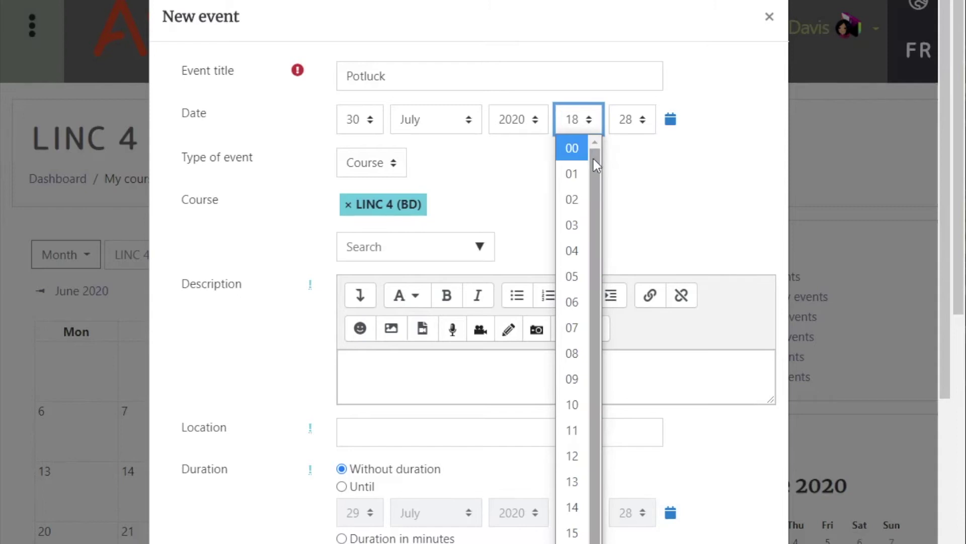
left_click(572, 431)
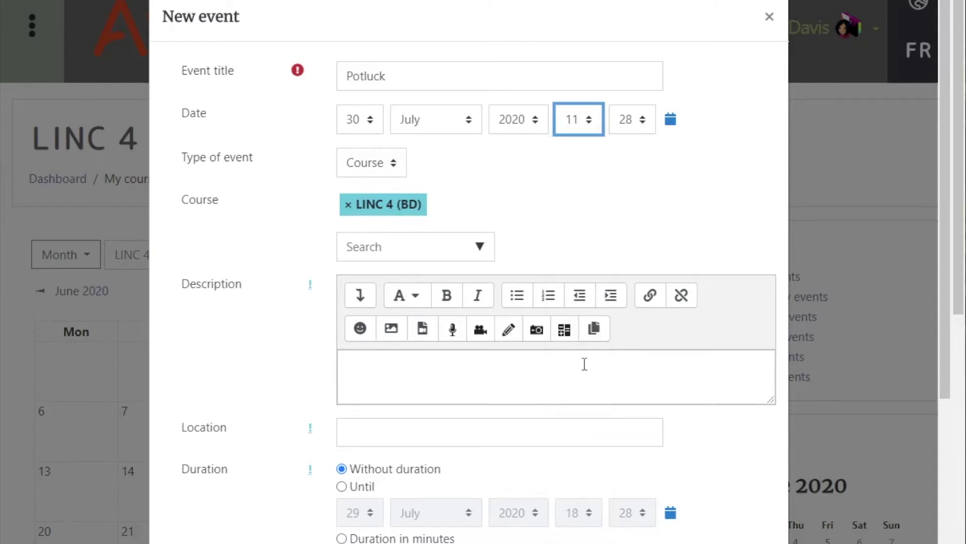
left_click(646, 124)
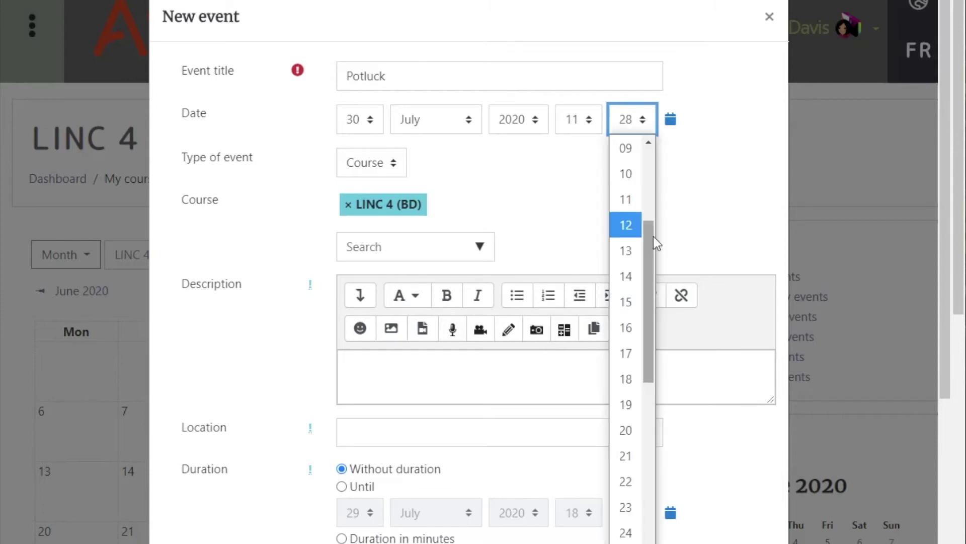
left_click_drag(653, 236, 643, 134)
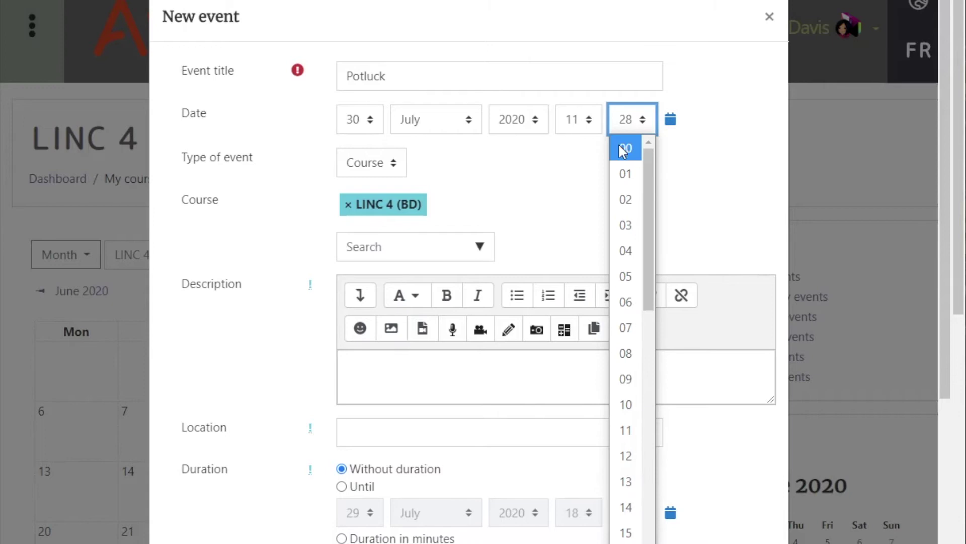
left_click(619, 145)
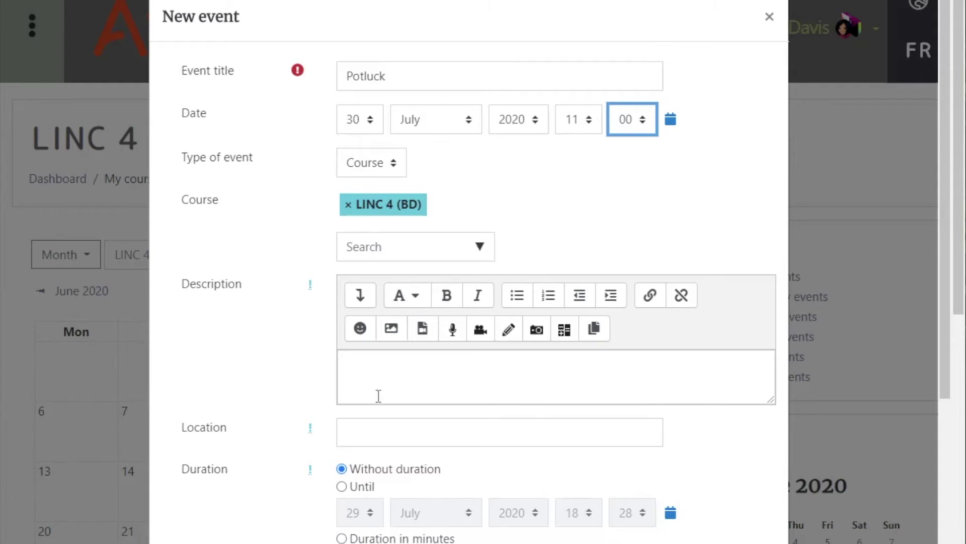
Enter description 'International Potluck Lunch Day' and location 'Lunchroom' for the event.
left_click(374, 372)
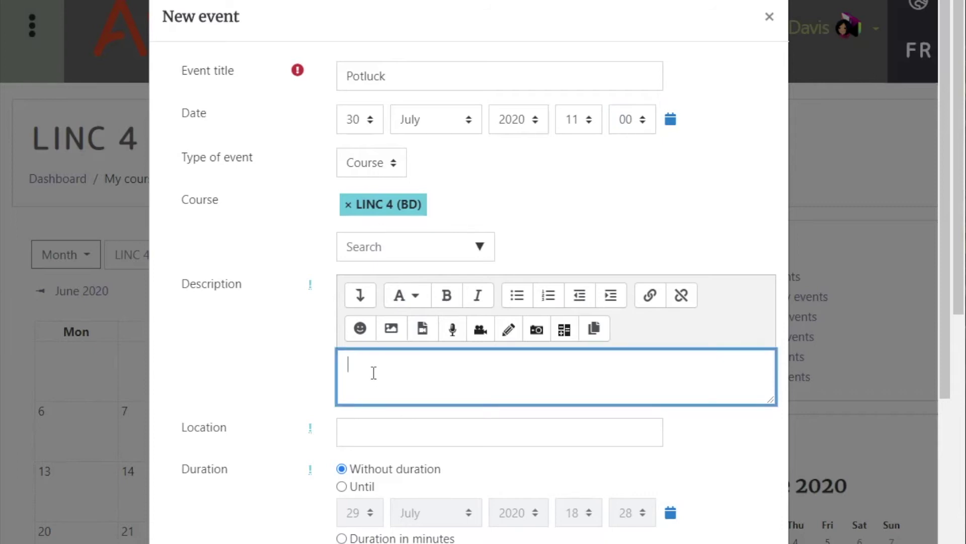
type("International ")
type("Potl")
type("uck Lunch ")
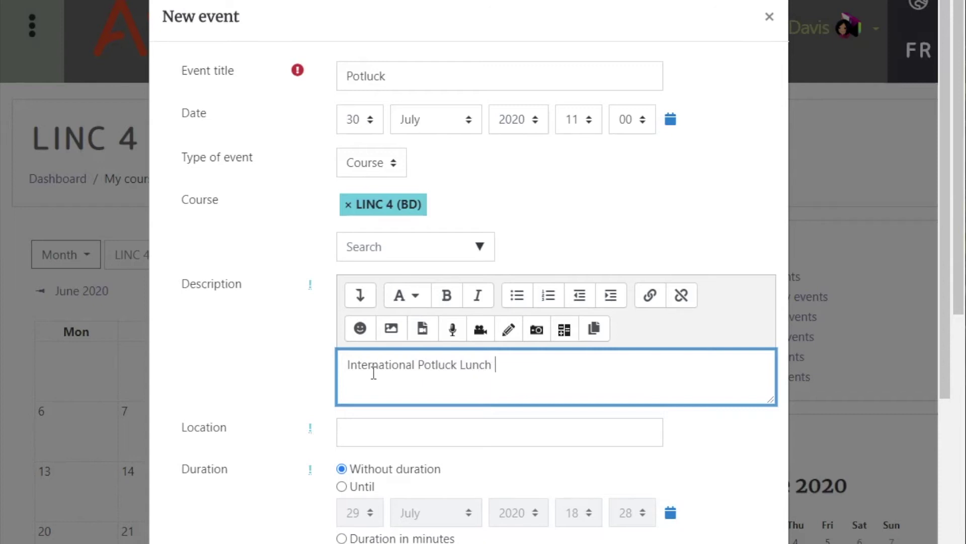
type("Day")
left_click(360, 433)
type("L")
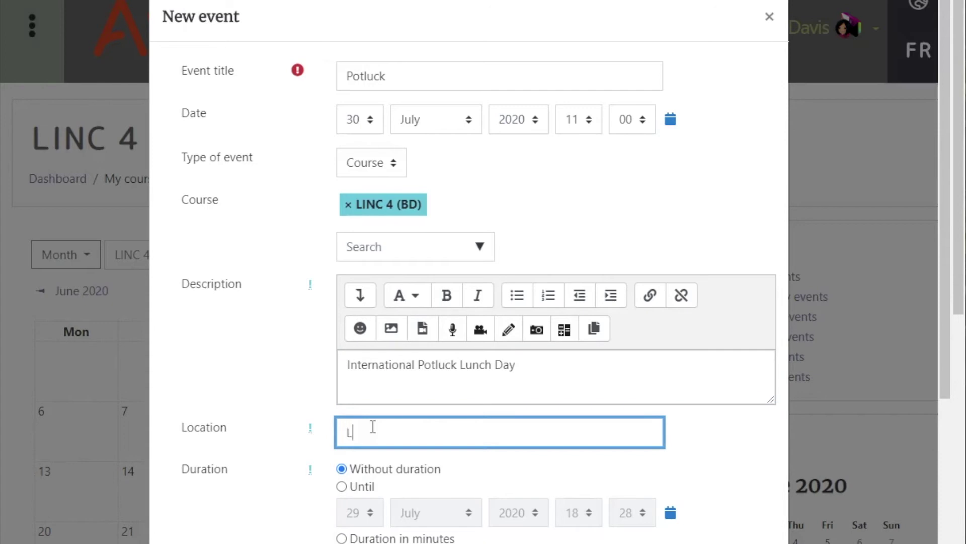
type("unchroom")
scroll(276, 352, "down", 2)
scroll(276, 338, "down", 3)
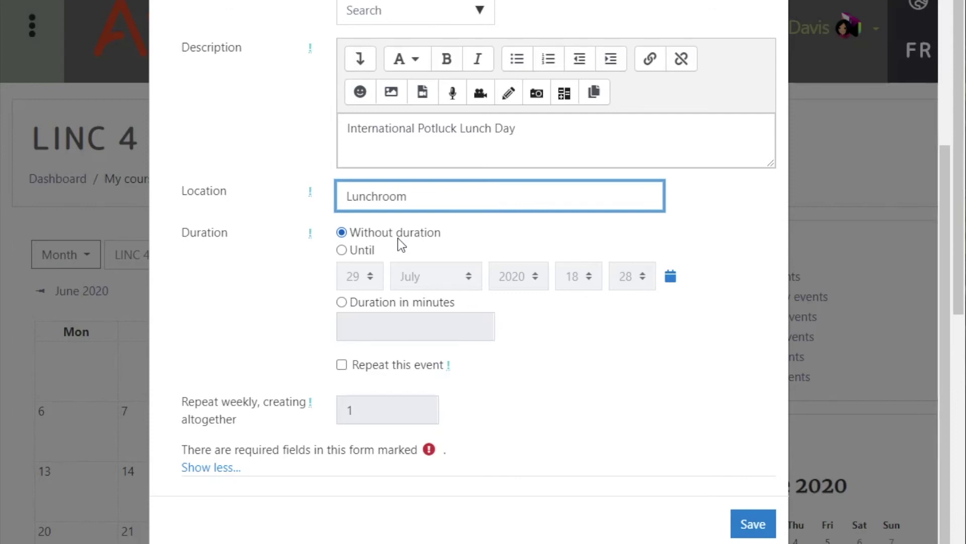
Set the event to run until 30 July 2020 at 14:15.
left_click(342, 251)
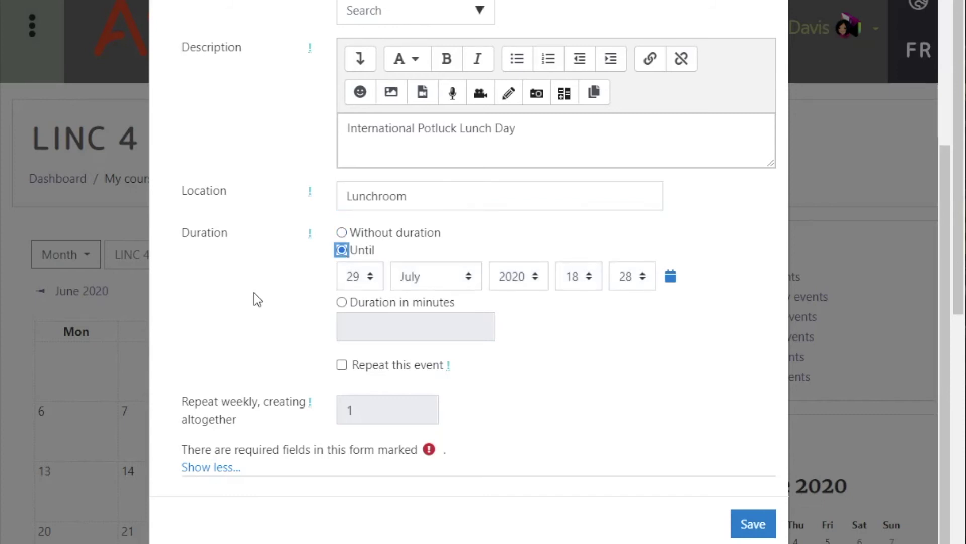
left_click(673, 279)
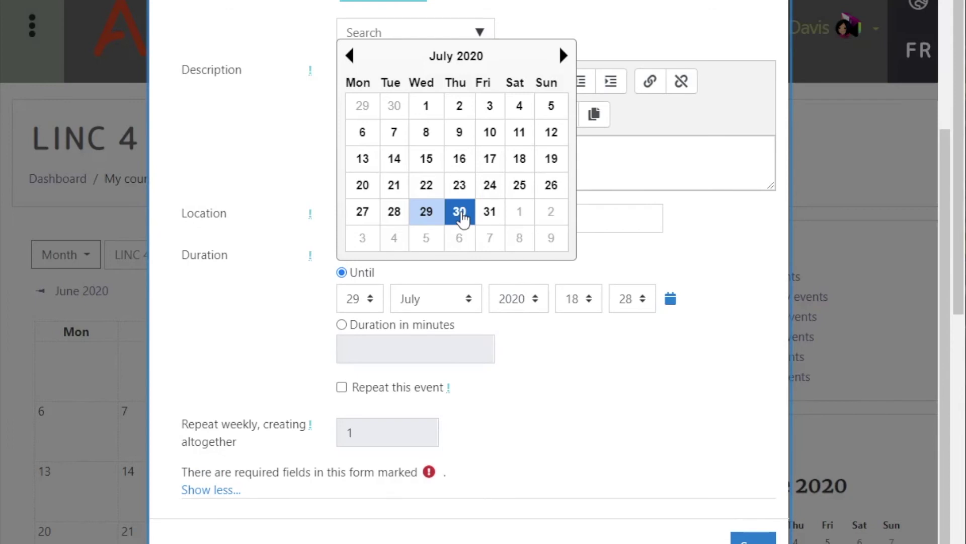
left_click(459, 212)
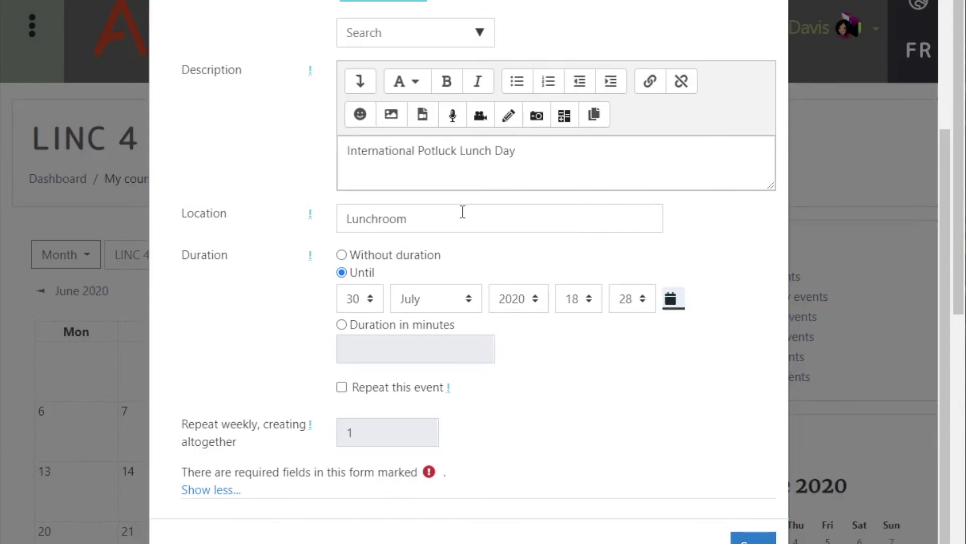
left_click(592, 303)
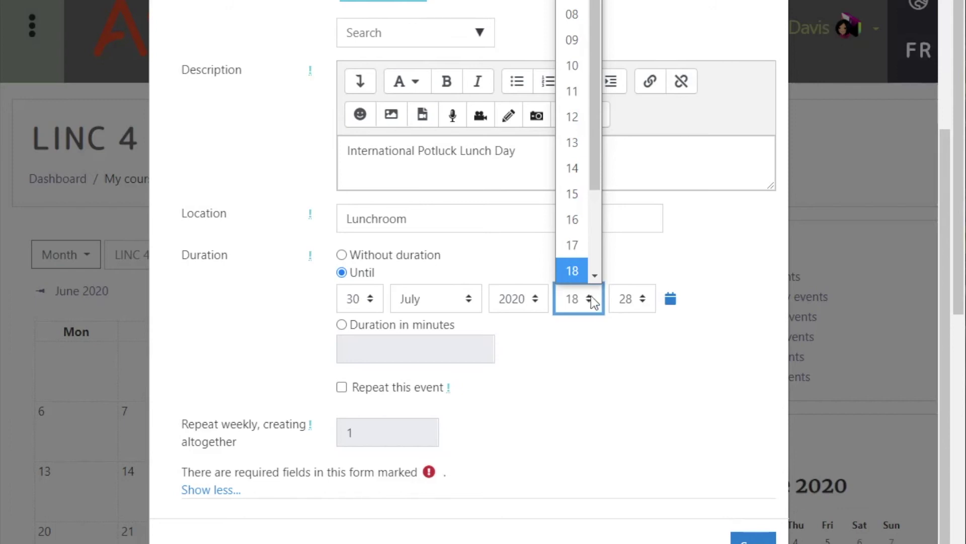
left_click(577, 171)
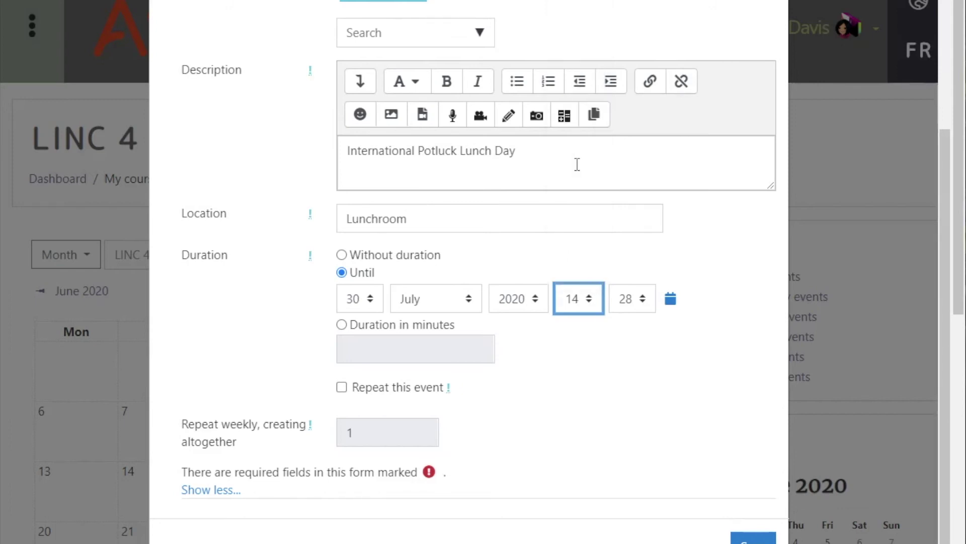
left_click(649, 299)
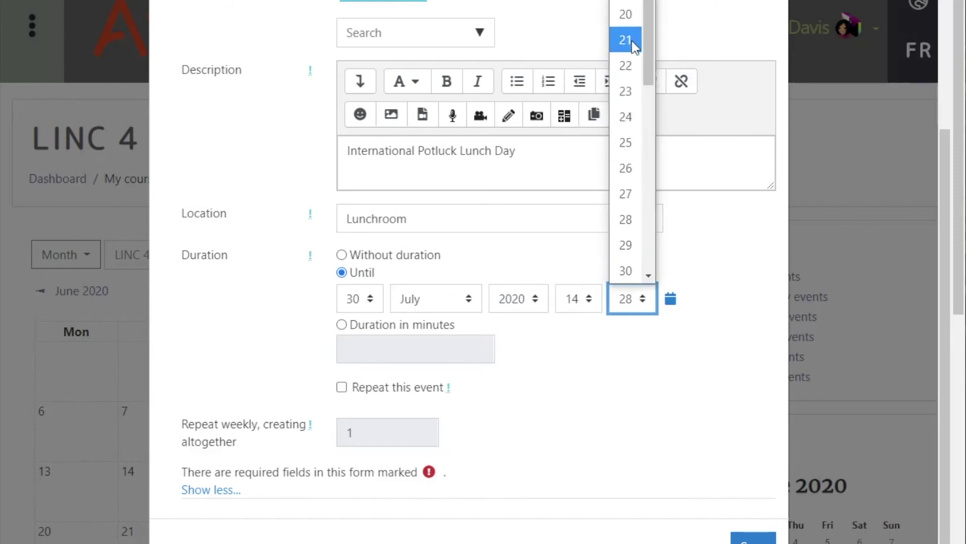
left_click_drag(649, 28, 650, 9)
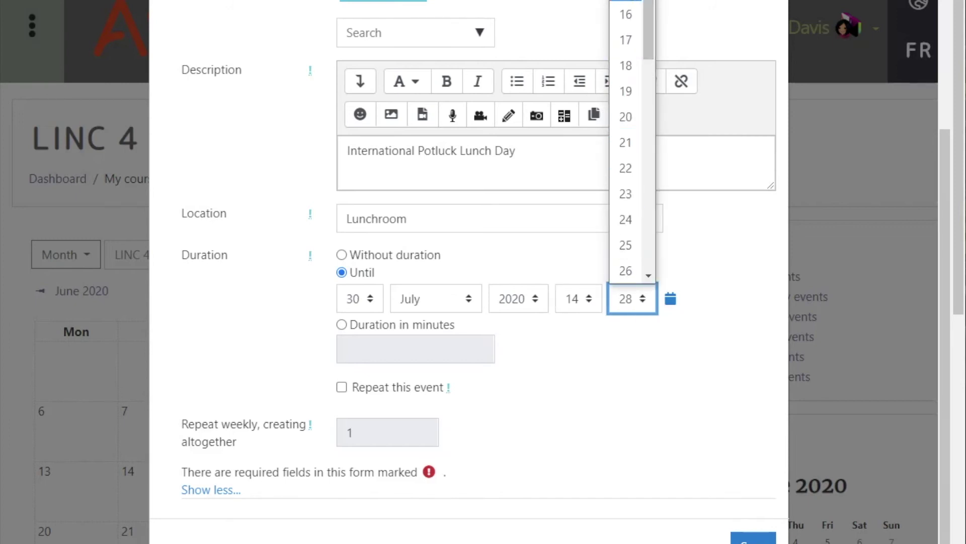
left_click(625, 3)
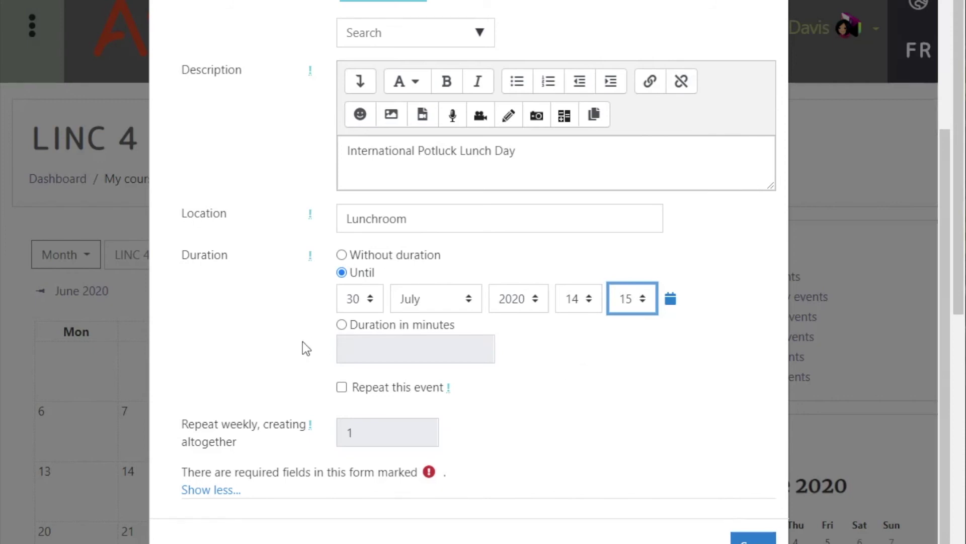
Switch the event length to a 90-minute duration.
left_click(342, 327)
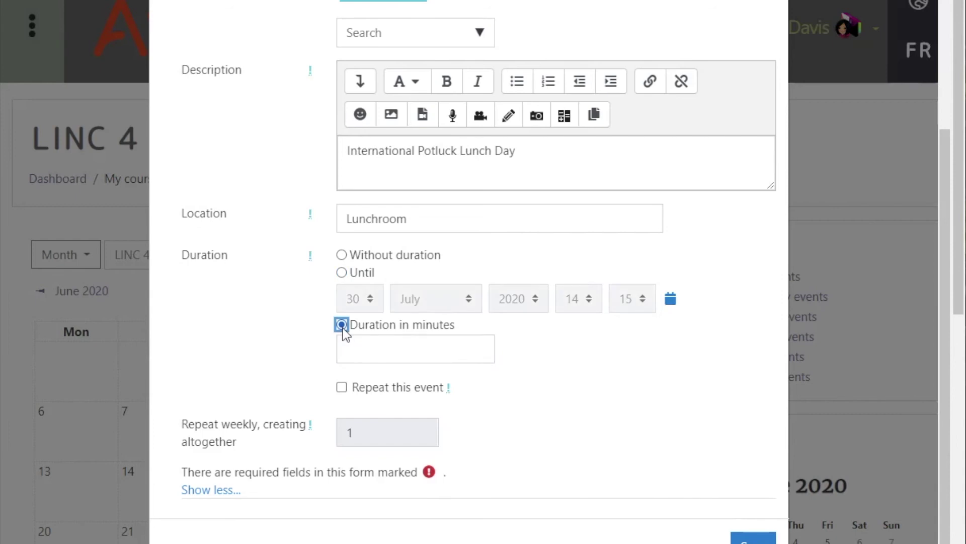
left_click(370, 352)
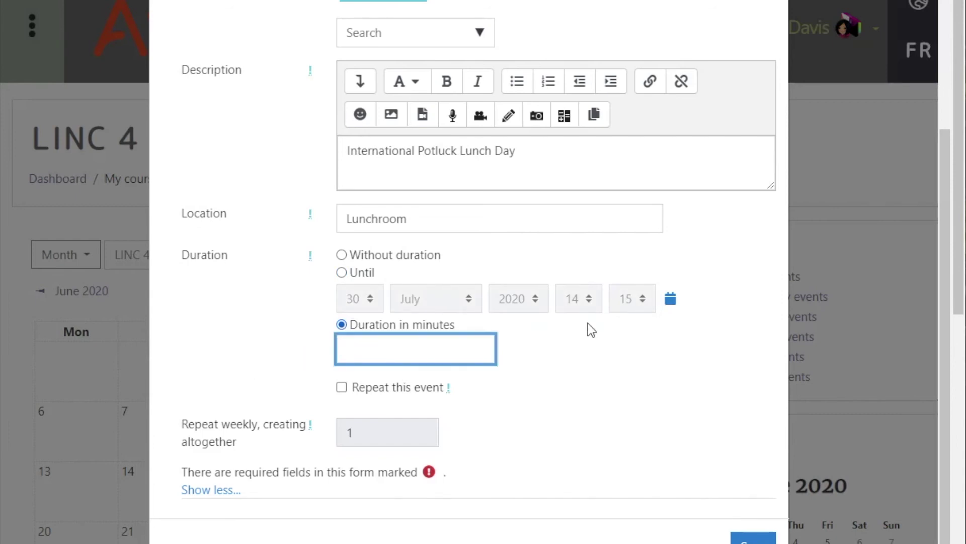
type("90")
Repeat the Potluck weekly 4 times and save the event.
left_click(342, 388)
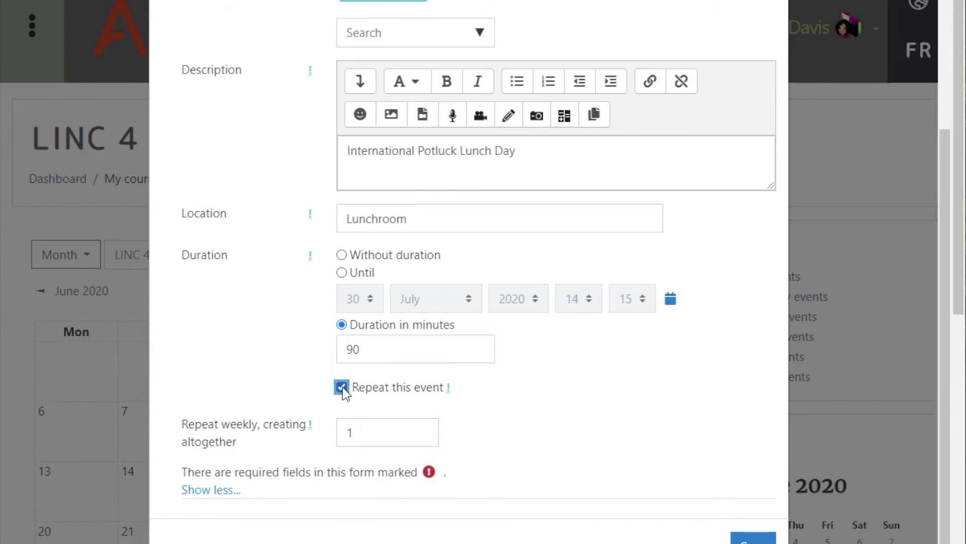
left_click(366, 435)
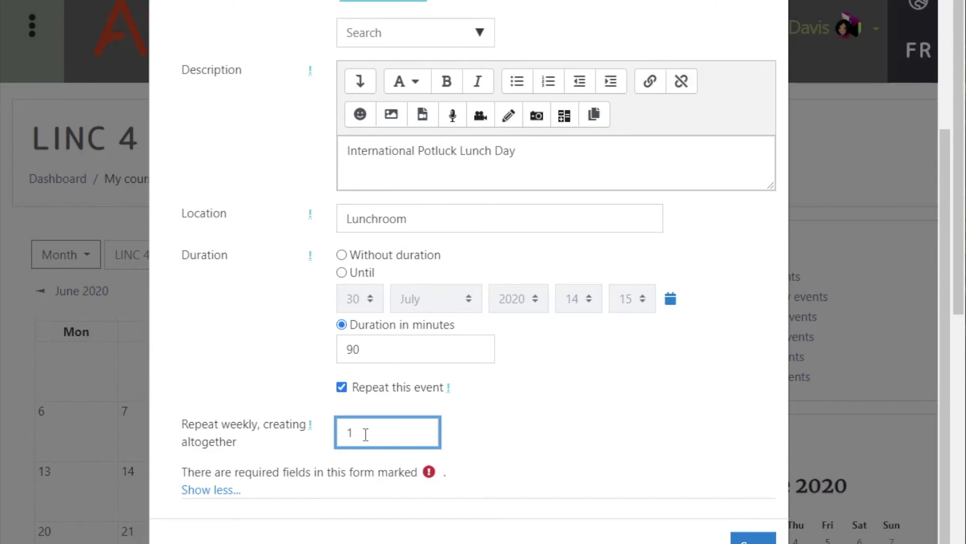
key("BackSpace")
type("4")
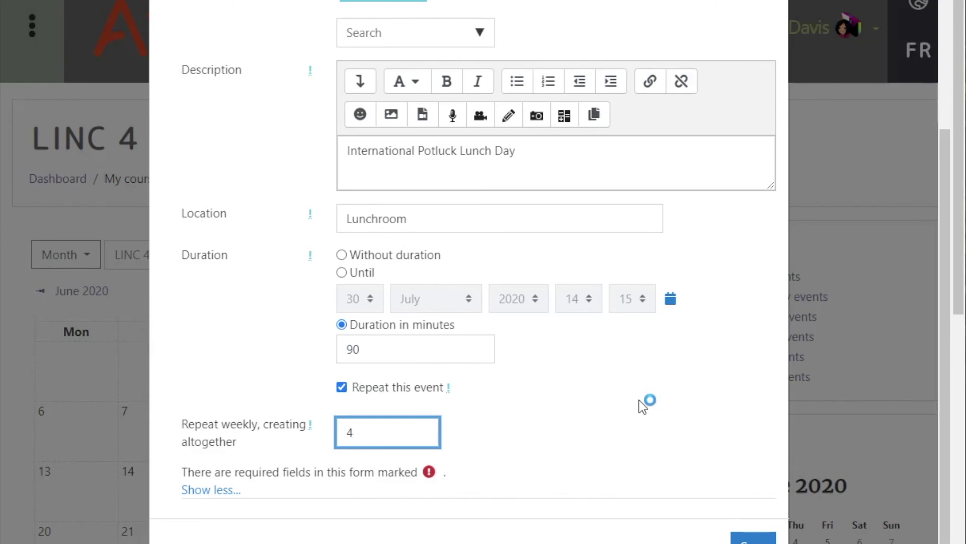
left_click(754, 538)
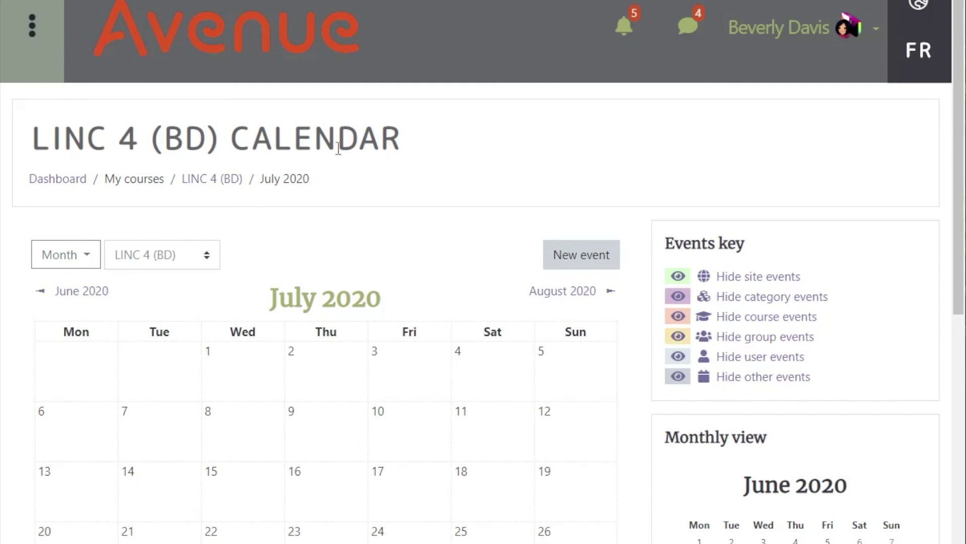
Return to the LINC 4 (BD) course page and toggle course events to verify the 30 July Potluck.
left_click(198, 180)
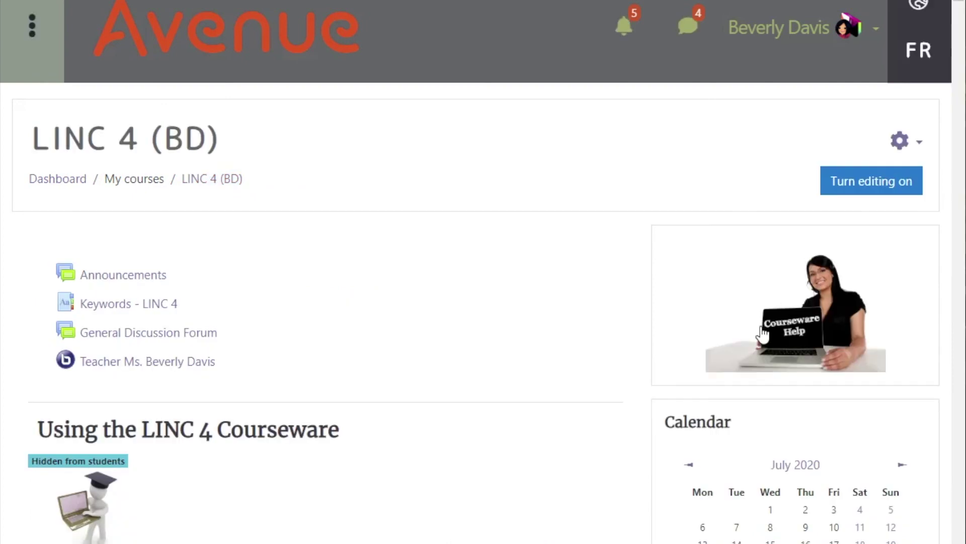
scroll(633, 370, "down", 2)
scroll(633, 370, "down", 3)
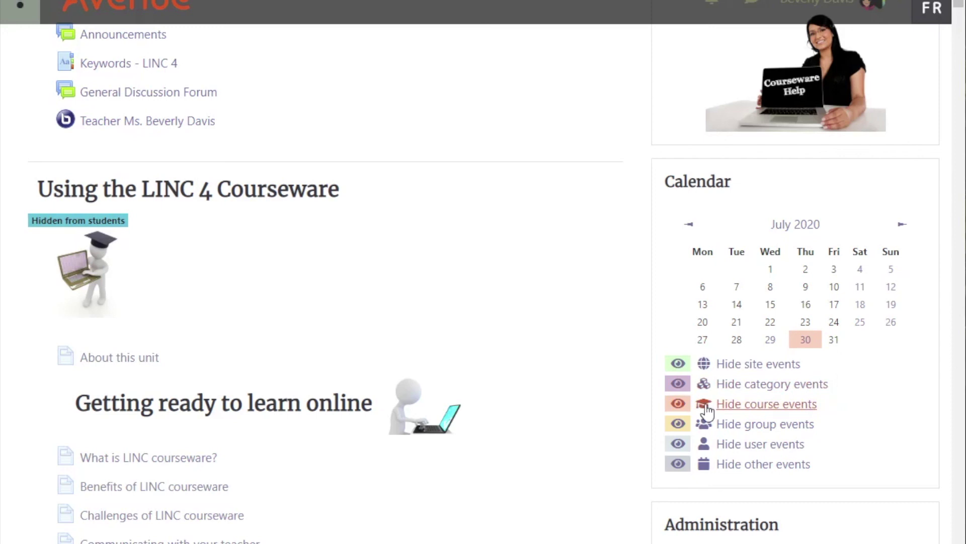
left_click(740, 406)
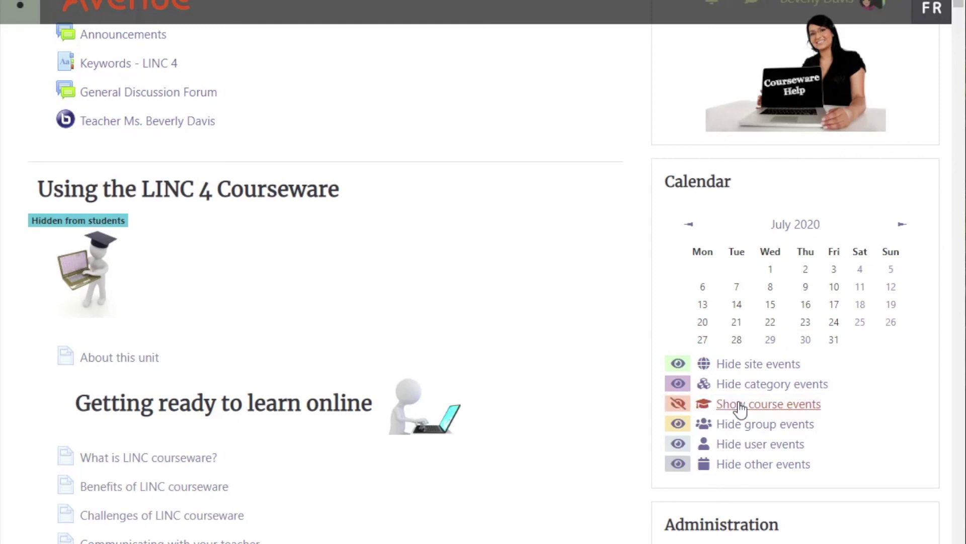
left_click(741, 405)
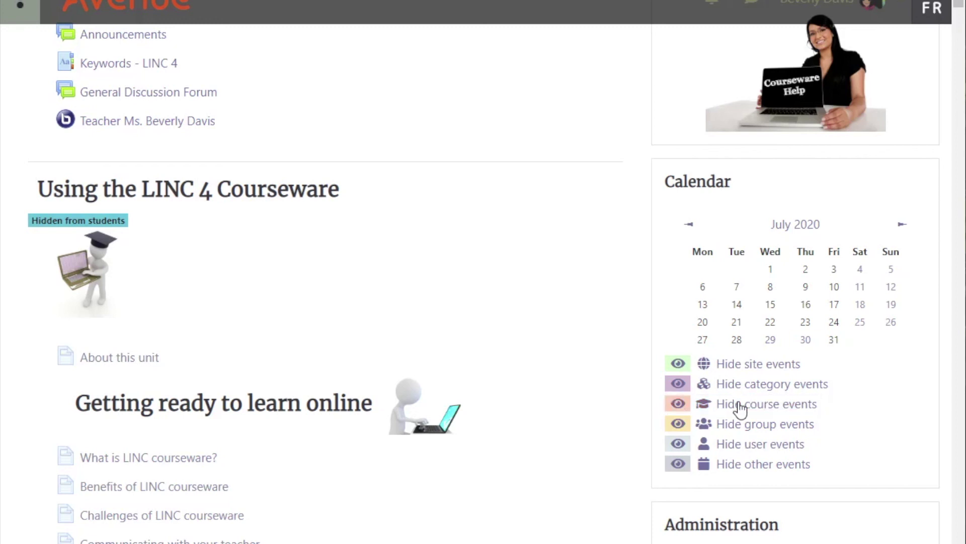